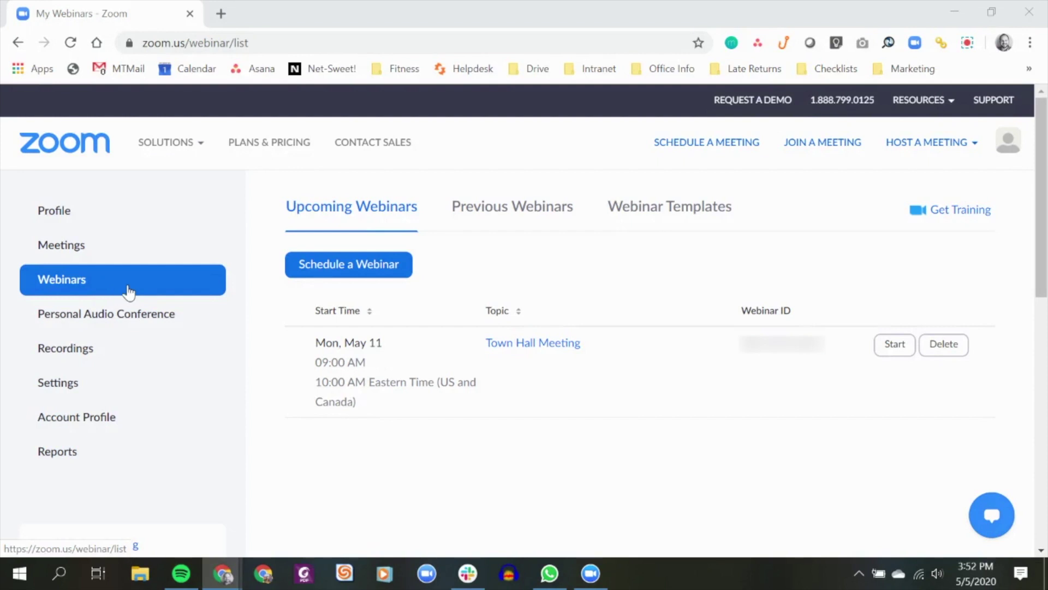
Start scheduling a new webinar and go through its topic and description fields, keeping the default topic "My Webinar".
{"action": "left_click", "coordinate": [344, 268]}
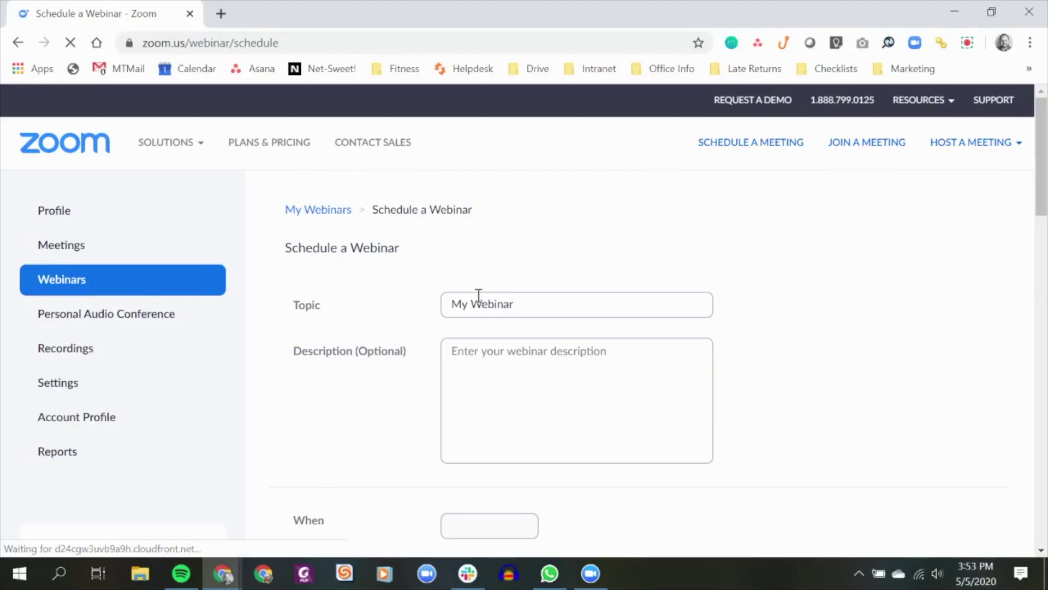
{"action": "triple_click", "coordinate": [496, 306]}
{"action": "left_click", "coordinate": [544, 363]}
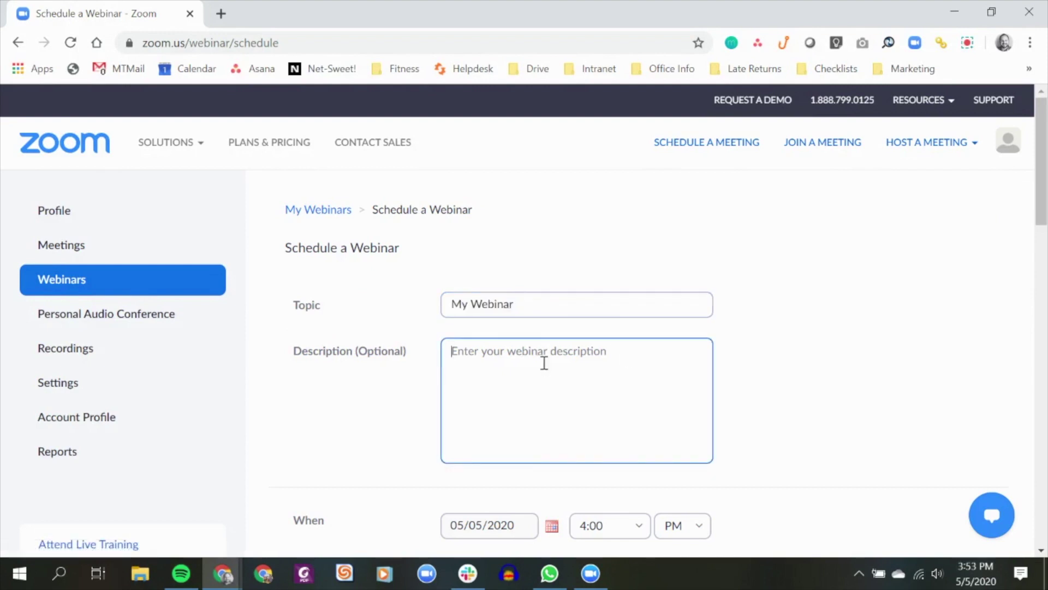
{"action": "left_click", "coordinate": [538, 309]}
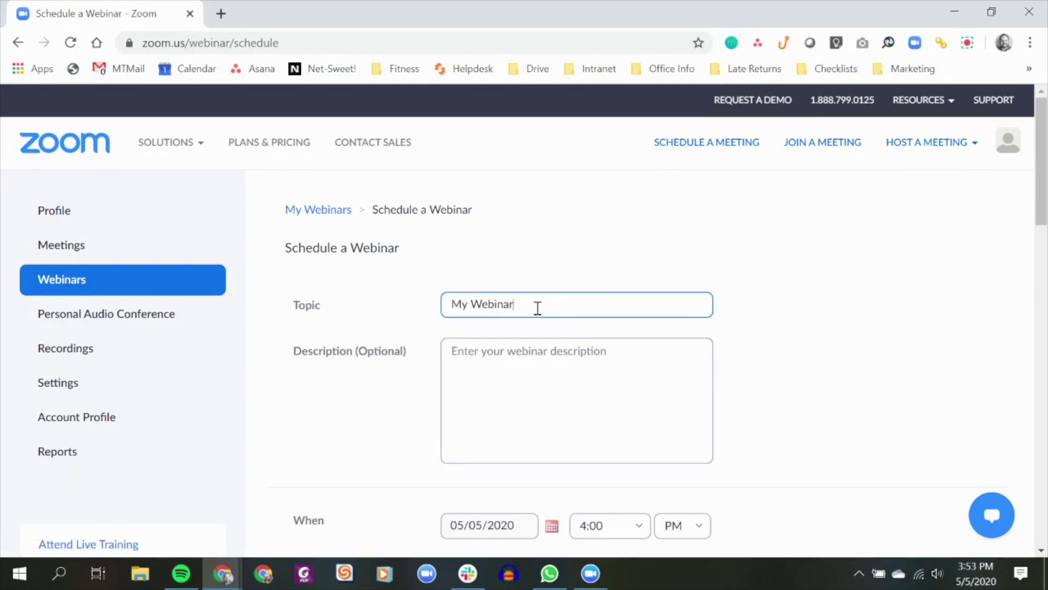
{"action": "scroll", "coordinate": [524, 306], "scroll_direction": "down", "scroll_amount": 2}
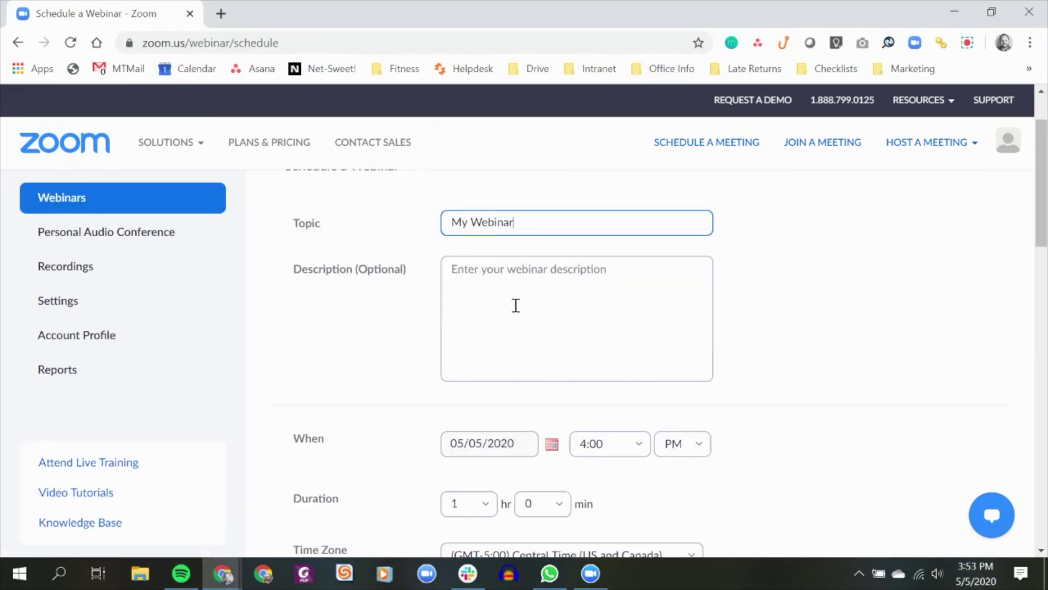
{"action": "left_click", "coordinate": [515, 304]}
{"action": "scroll", "coordinate": [511, 304], "scroll_direction": "down", "scroll_amount": 4}
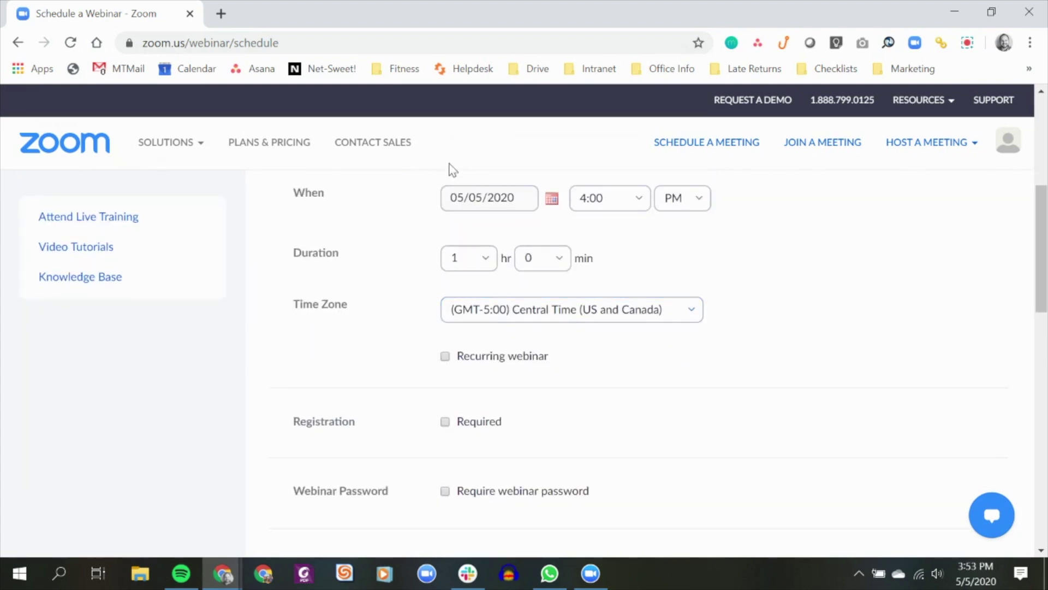
Examine the new webinar's duration, time zone, recurrence, registration and password options.
{"action": "left_click", "coordinate": [485, 259]}
{"action": "left_click", "coordinate": [560, 259]}
{"action": "left_click", "coordinate": [470, 310]}
{"action": "scroll", "coordinate": [471, 310], "scroll_direction": "down", "scroll_amount": 4}
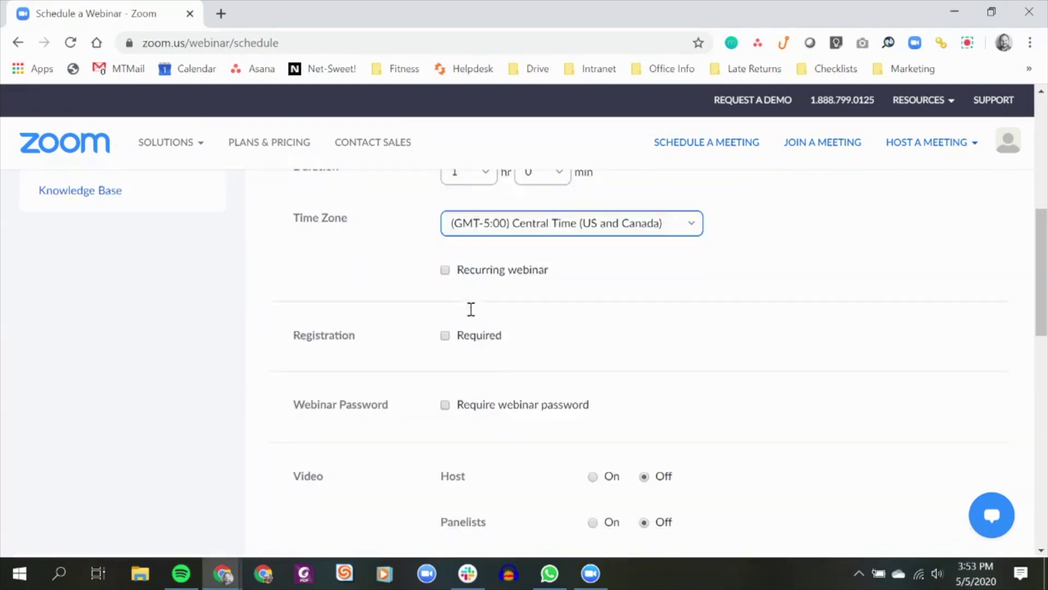
{"action": "scroll", "coordinate": [507, 278], "scroll_direction": "up", "scroll_amount": 1}
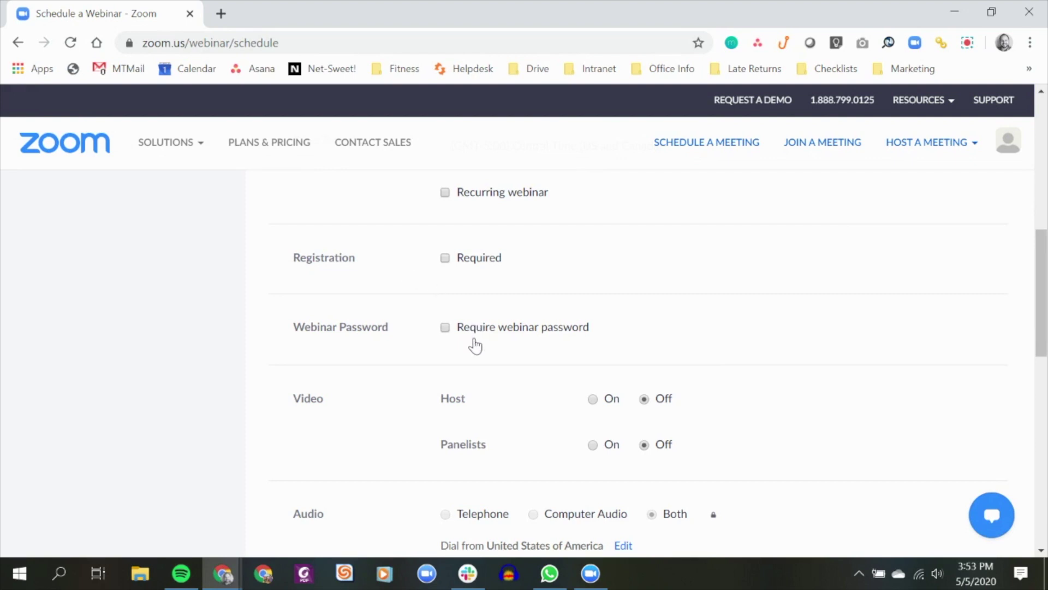
Turn on video for both the host and the panelists, and schedule the webinar.
{"action": "left_click", "coordinate": [594, 400]}
{"action": "left_click", "coordinate": [593, 445]}
{"action": "scroll", "coordinate": [608, 318], "scroll_direction": "down", "scroll_amount": 3}
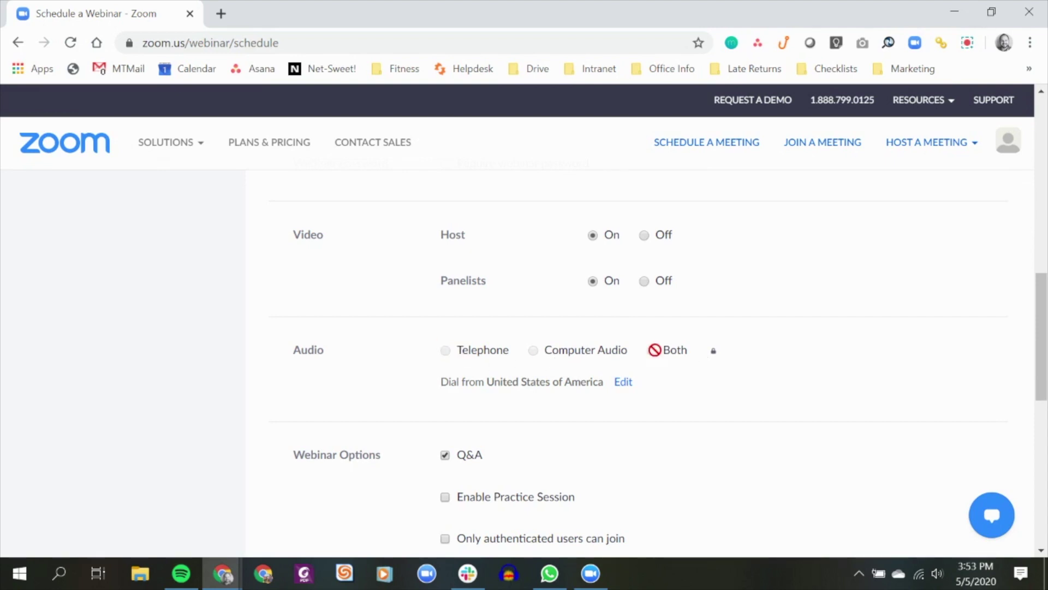
{"action": "scroll", "coordinate": [719, 384], "scroll_direction": "down", "scroll_amount": 5}
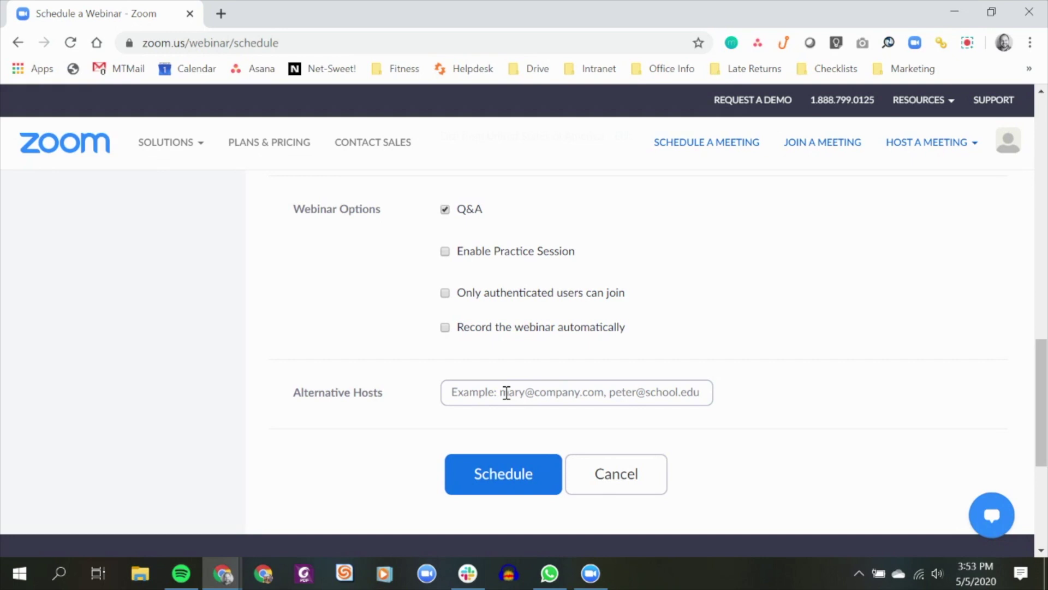
{"action": "left_click", "coordinate": [488, 476]}
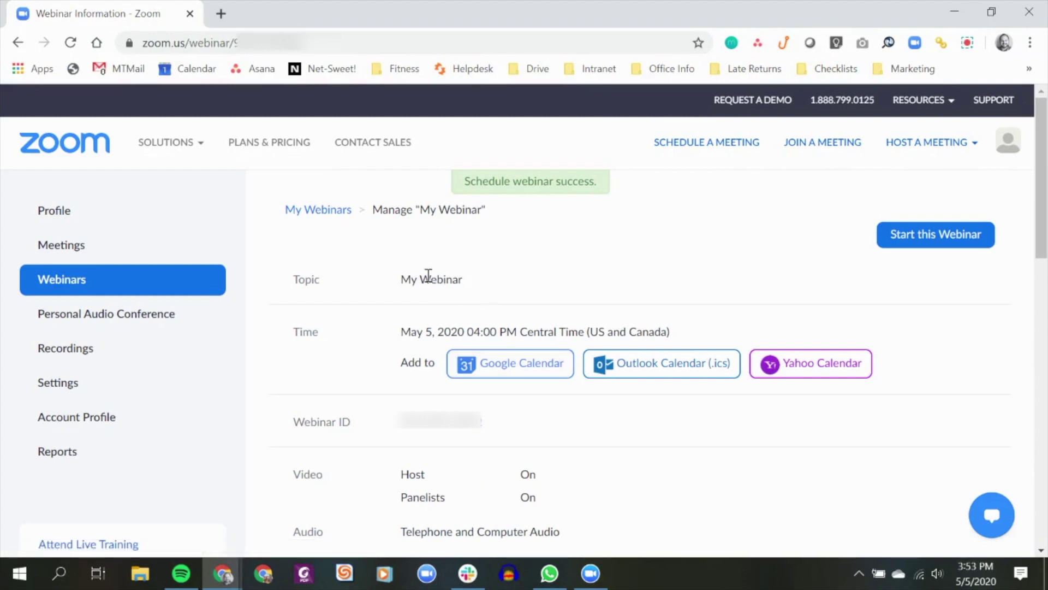
Invite a panelist to the webinar by looking up the contact's name, and save with the invitation sent immediately.
{"action": "scroll", "coordinate": [366, 283], "scroll_direction": "down", "scroll_amount": 7}
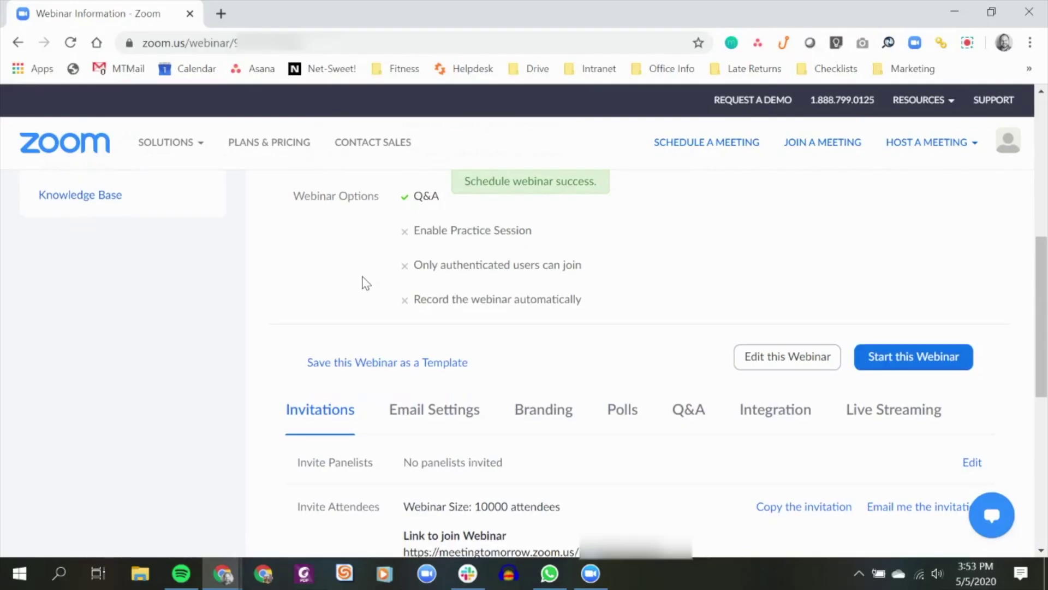
{"action": "scroll", "coordinate": [365, 283], "scroll_direction": "up", "scroll_amount": 5}
{"action": "scroll", "coordinate": [366, 283], "scroll_direction": "up", "scroll_amount": 3}
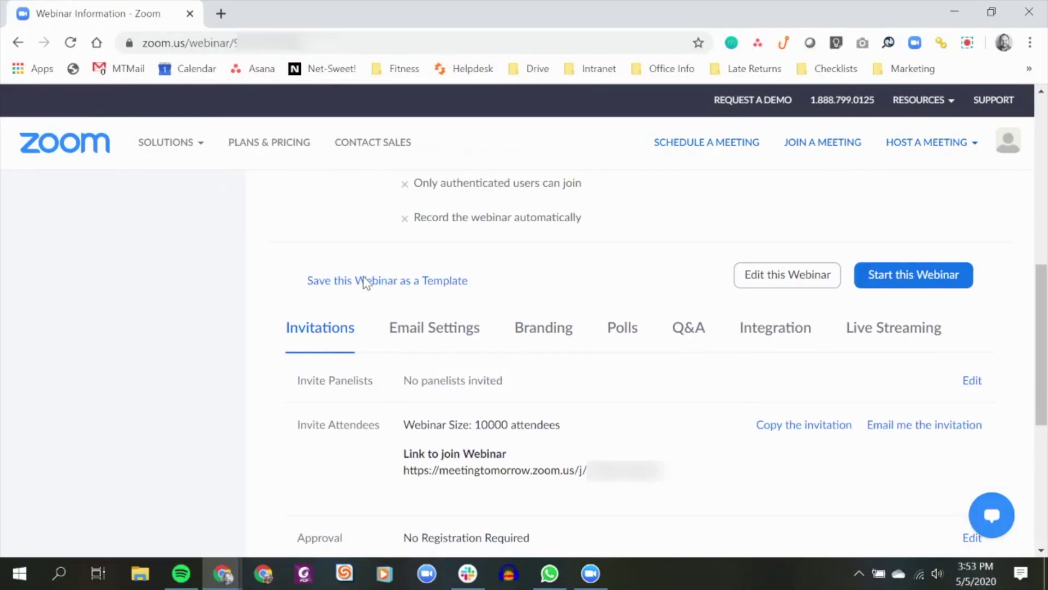
{"action": "scroll", "coordinate": [363, 280], "scroll_direction": "down", "scroll_amount": 2}
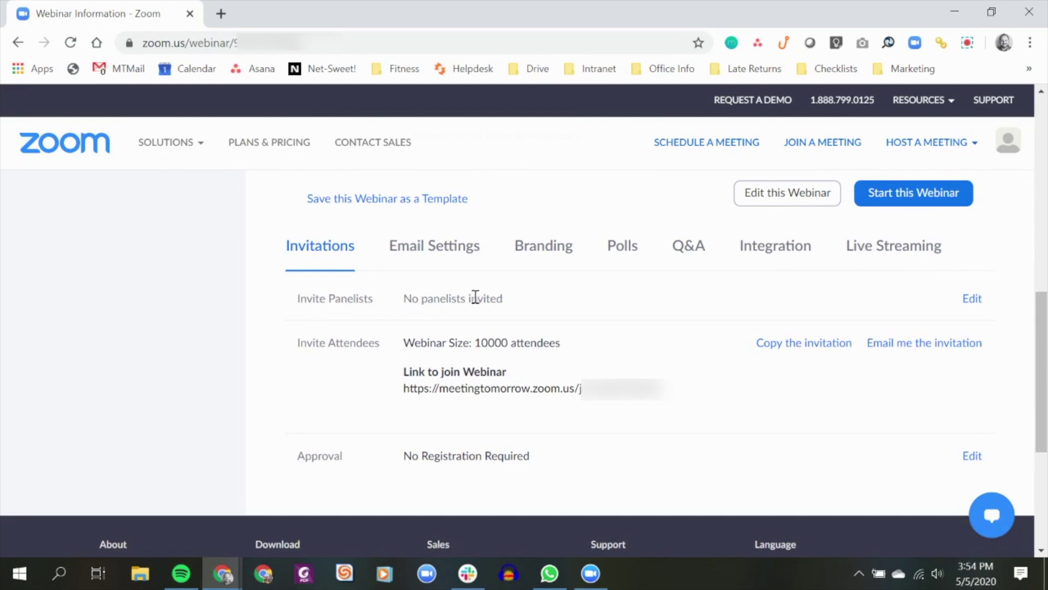
{"action": "left_click", "coordinate": [972, 298]}
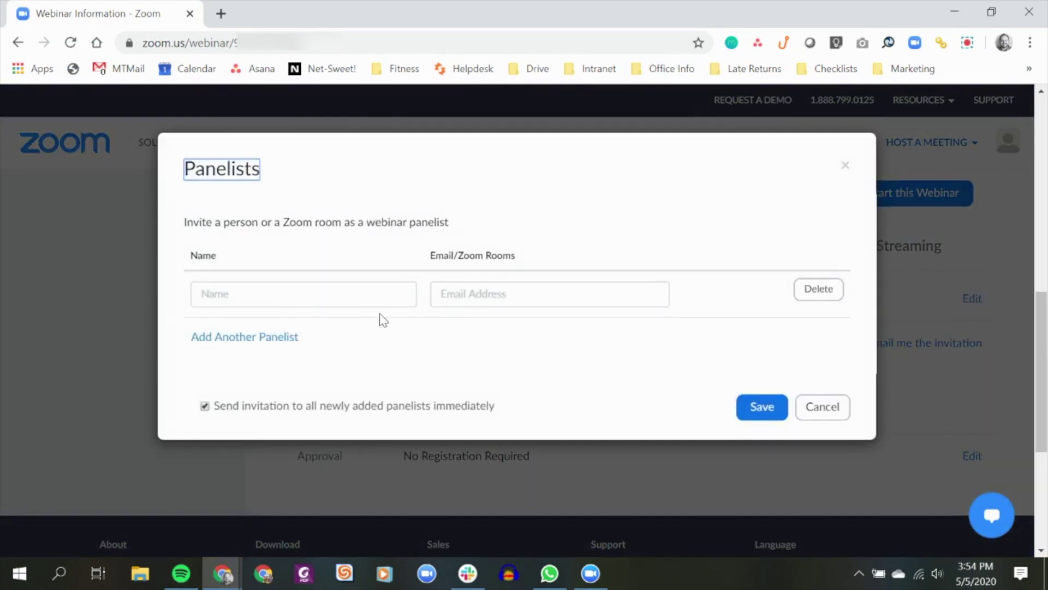
{"action": "left_click", "coordinate": [295, 294]}
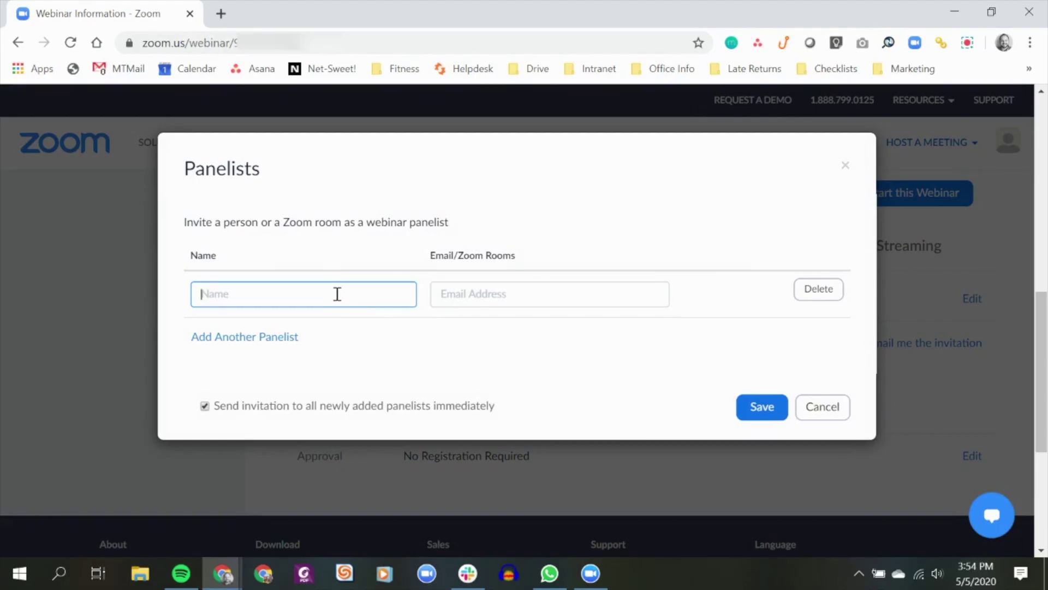
{"action": "type", "text": "harrisons"}
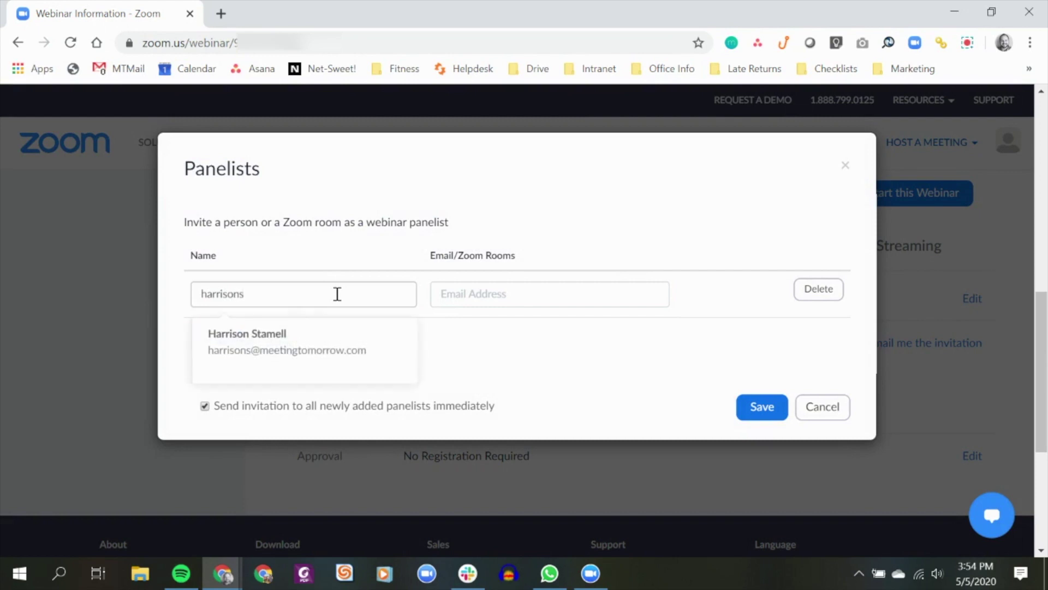
{"action": "left_click", "coordinate": [307, 345]}
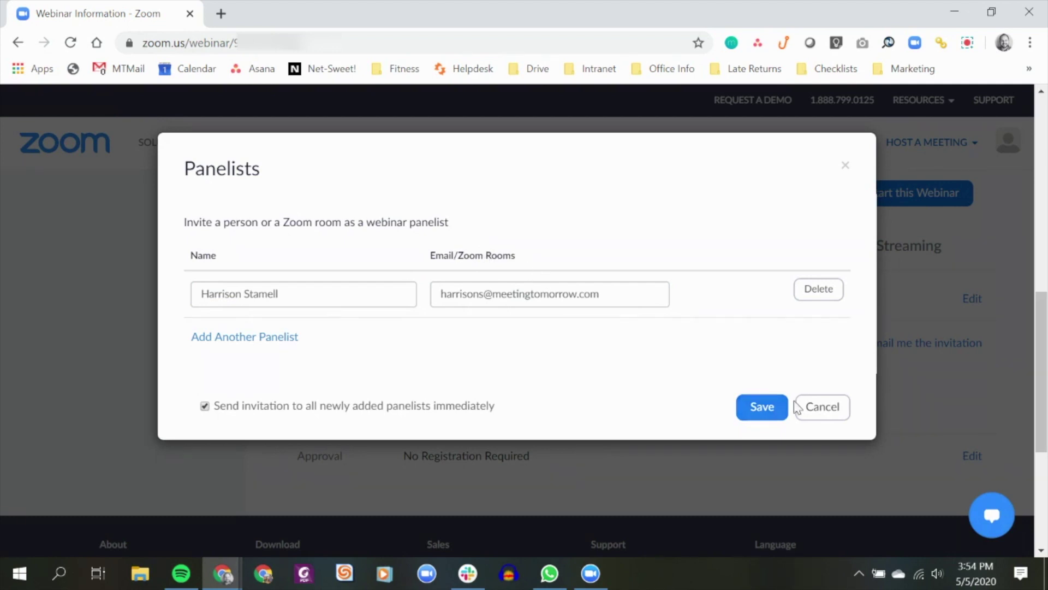
{"action": "left_click", "coordinate": [756, 408]}
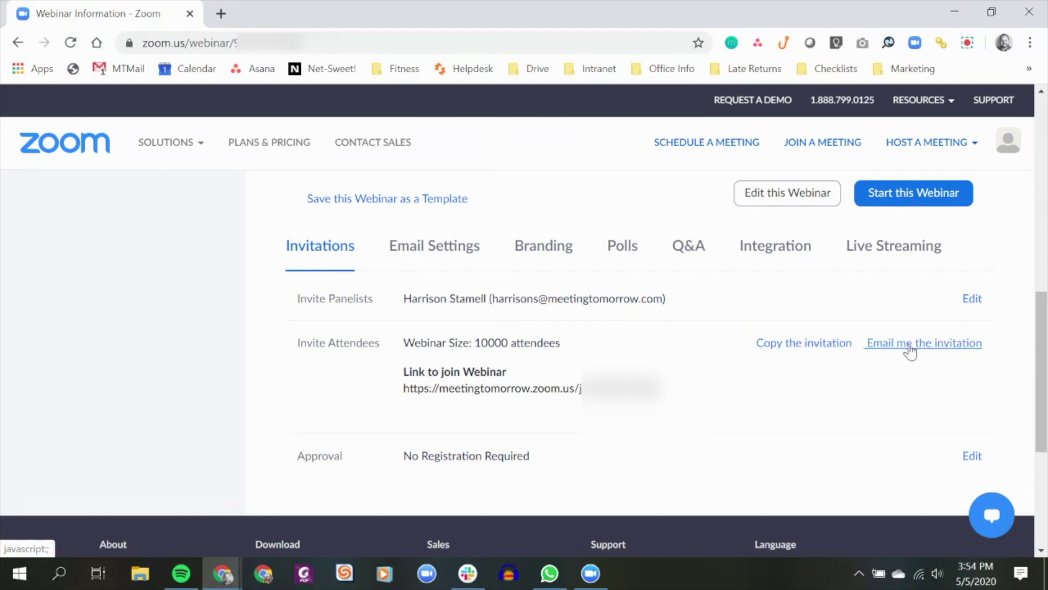
Review the webinar's email, branding, polls, Q&A, integration and live streaming settings.
{"action": "scroll", "coordinate": [764, 374], "scroll_direction": "up", "scroll_amount": 8}
{"action": "scroll", "coordinate": [689, 358], "scroll_direction": "down", "scroll_amount": 9}
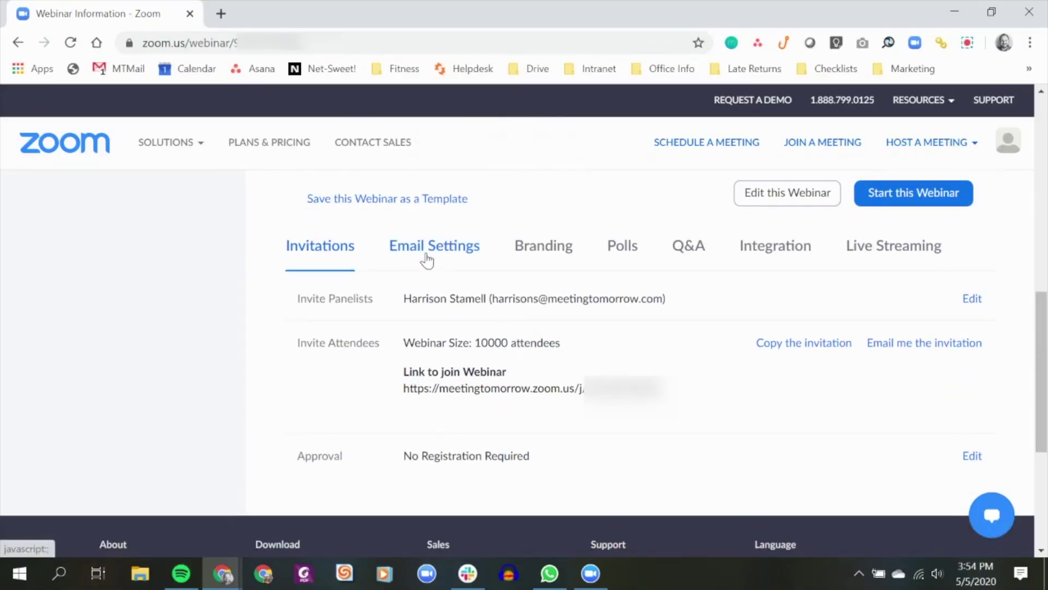
{"action": "left_click", "coordinate": [425, 257]}
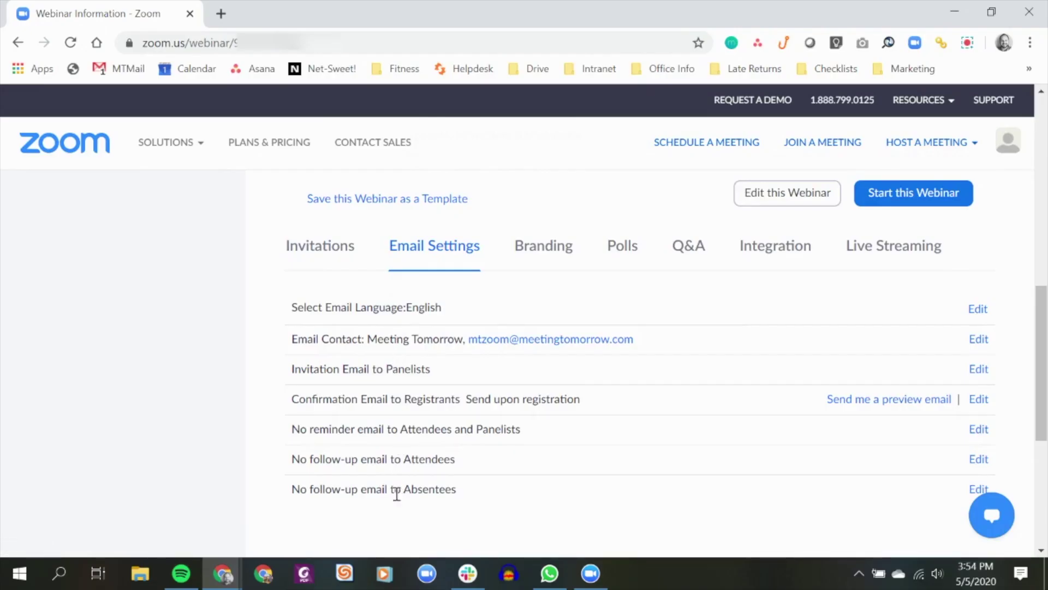
{"action": "left_click", "coordinate": [540, 256]}
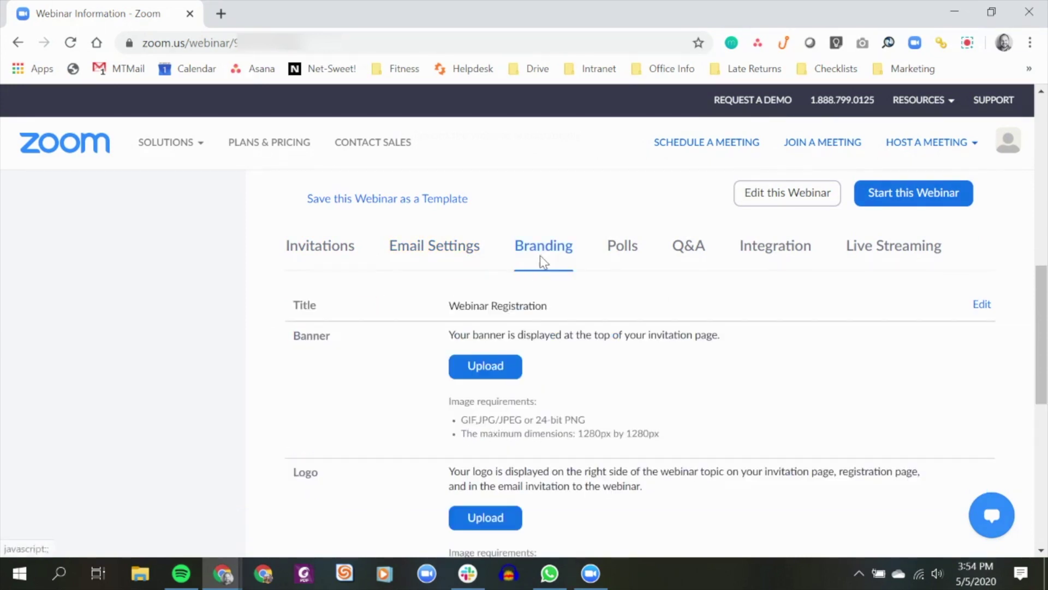
{"action": "scroll", "coordinate": [344, 344], "scroll_direction": "down", "scroll_amount": 3}
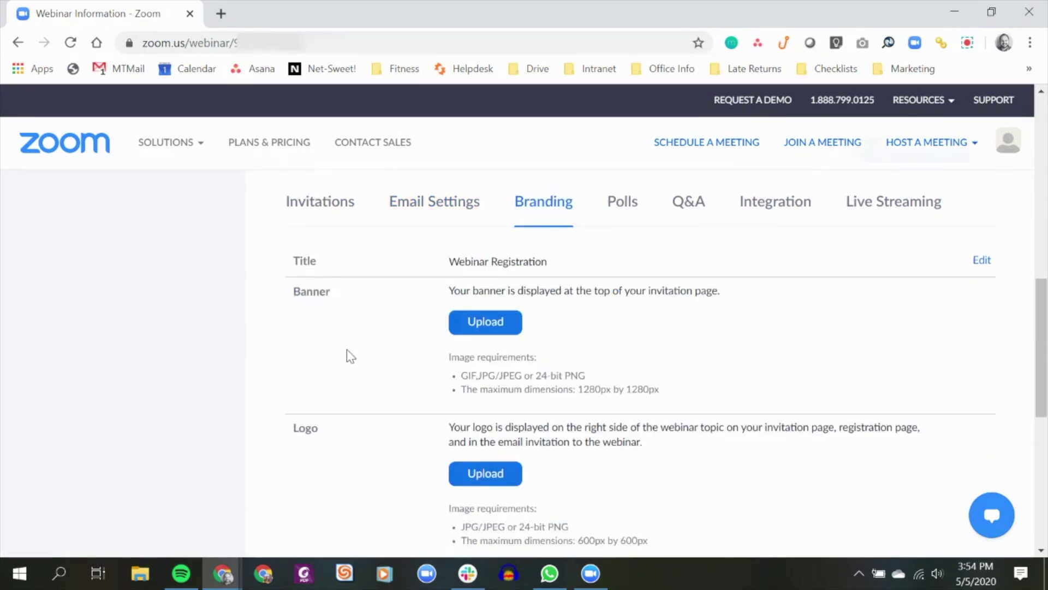
{"action": "scroll", "coordinate": [346, 356], "scroll_direction": "up", "scroll_amount": 3}
{"action": "left_click", "coordinate": [621, 256]}
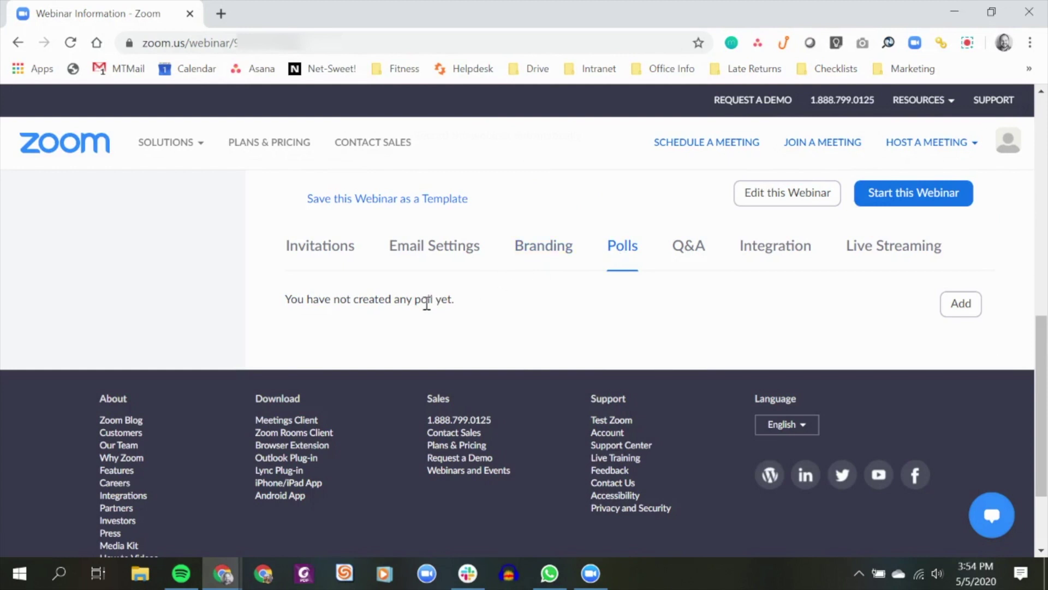
{"action": "left_click", "coordinate": [690, 250]}
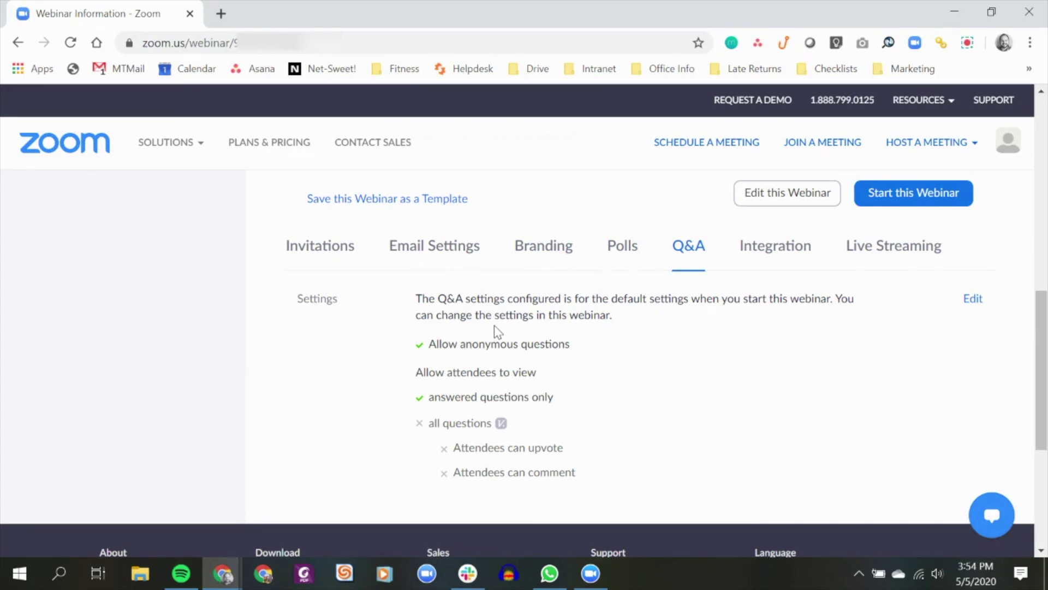
{"action": "left_click", "coordinate": [759, 255]}
{"action": "left_click", "coordinate": [854, 256]}
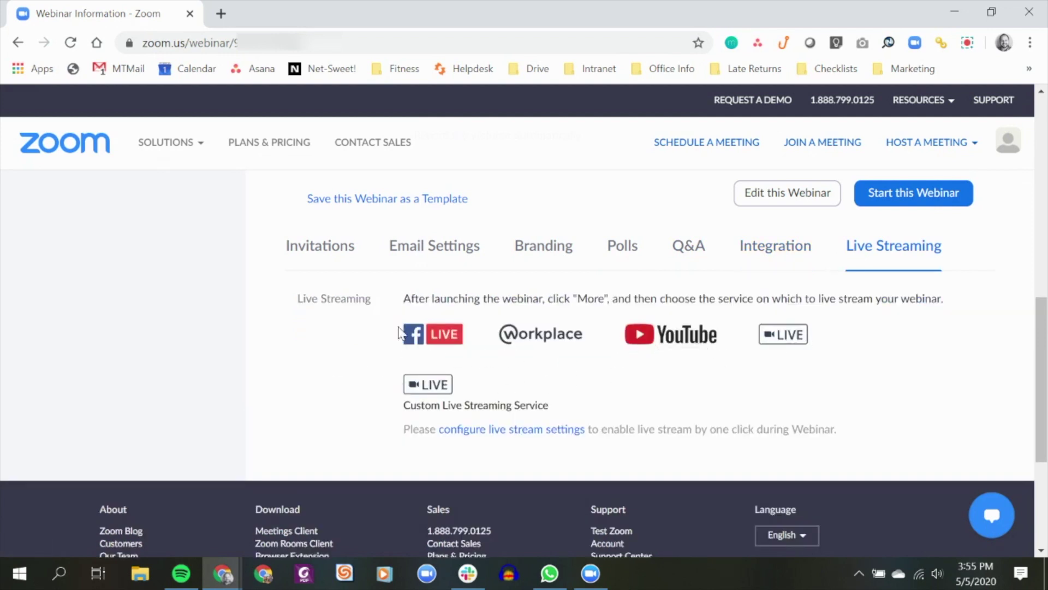
Go back to the webinar's invitation details and return to the list of upcoming webinars.
{"action": "left_click", "coordinate": [328, 255]}
{"action": "scroll", "coordinate": [329, 253], "scroll_direction": "up", "scroll_amount": 3}
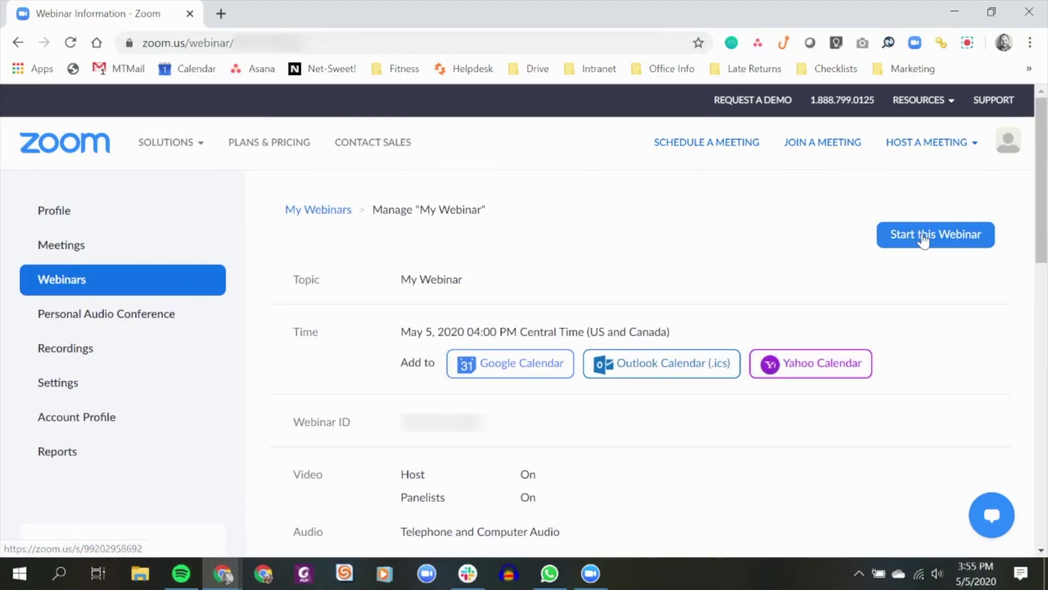
{"action": "left_click", "coordinate": [76, 285]}
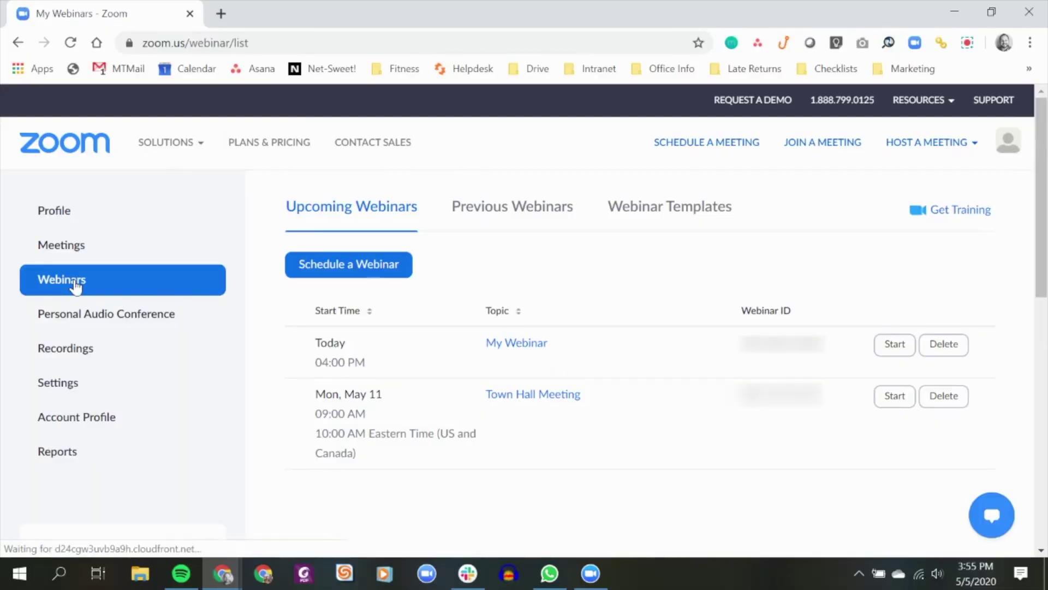